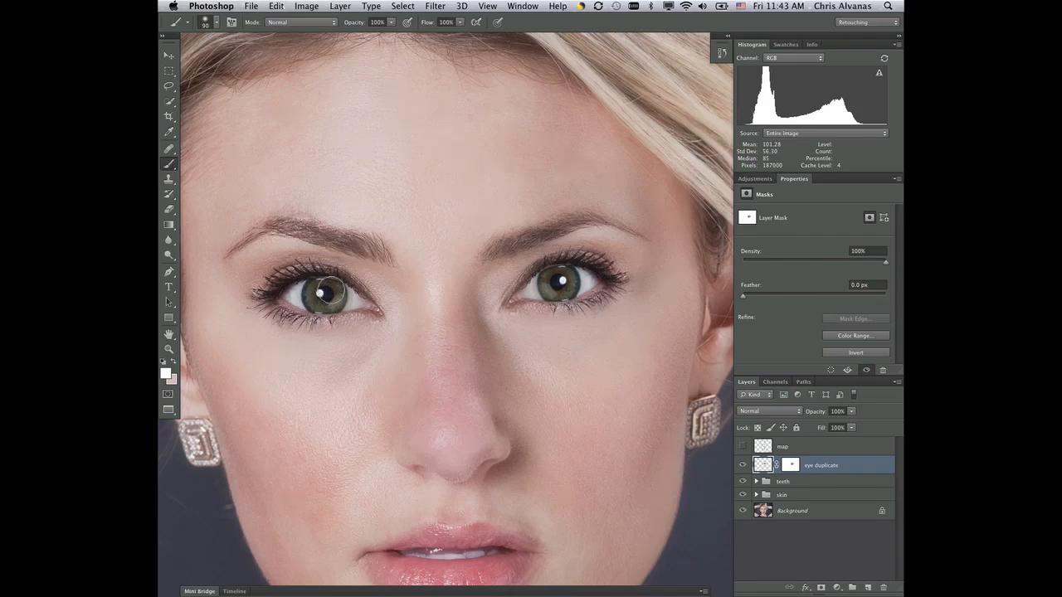
Step: Enlarge the brush to 200 px and raise its hardness partway for a moderately soft edge
key(bracketright)
key(bracketright)
key(bracketright)
key(bracketright)
key(bracketright)
click(218, 24)
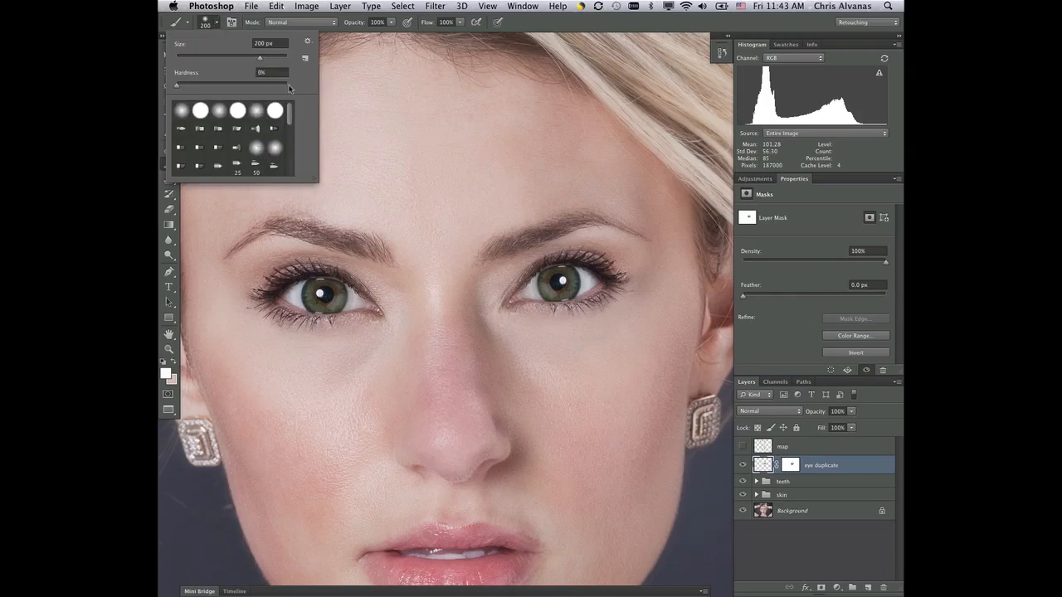
drag(178, 86, 238, 86)
click(532, 25)
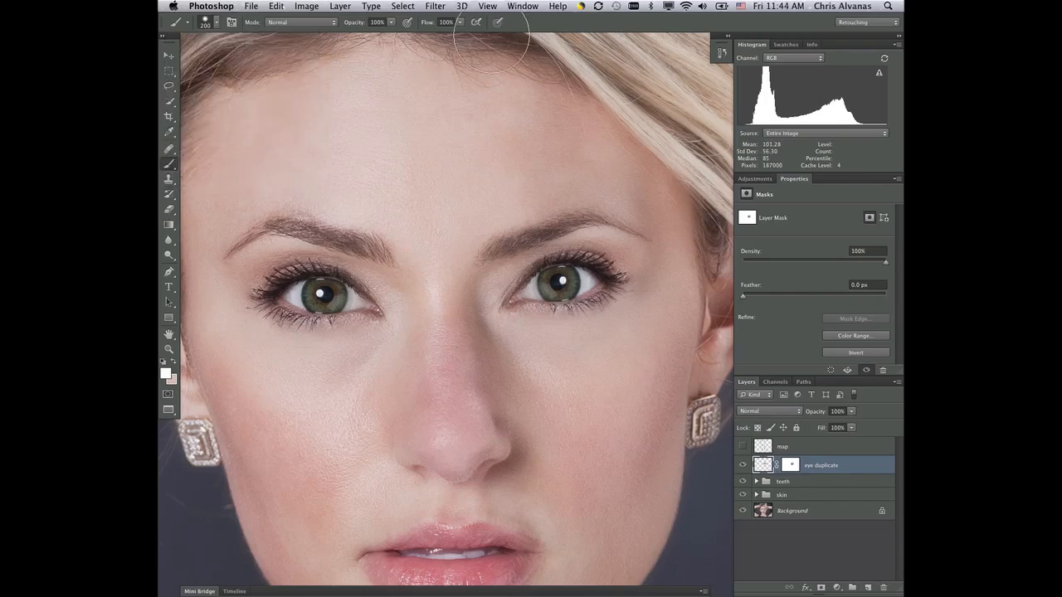
Step: Paint a black Quick Mask spot over the iris of the left-hand eye and convert it to a selection
key(d)
key(q)
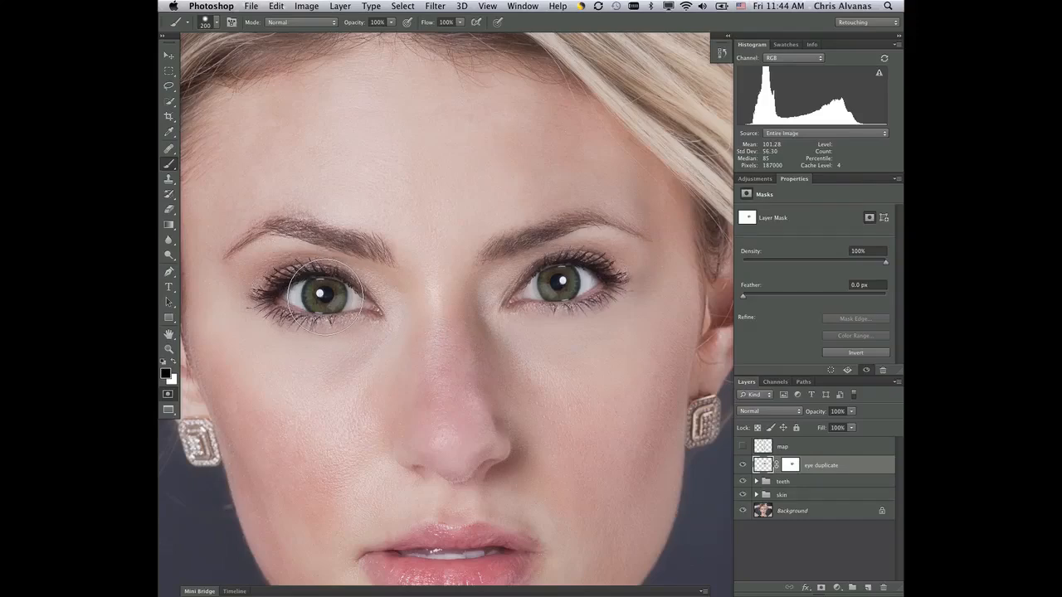
click(324, 296)
drag(324, 296, 326, 283)
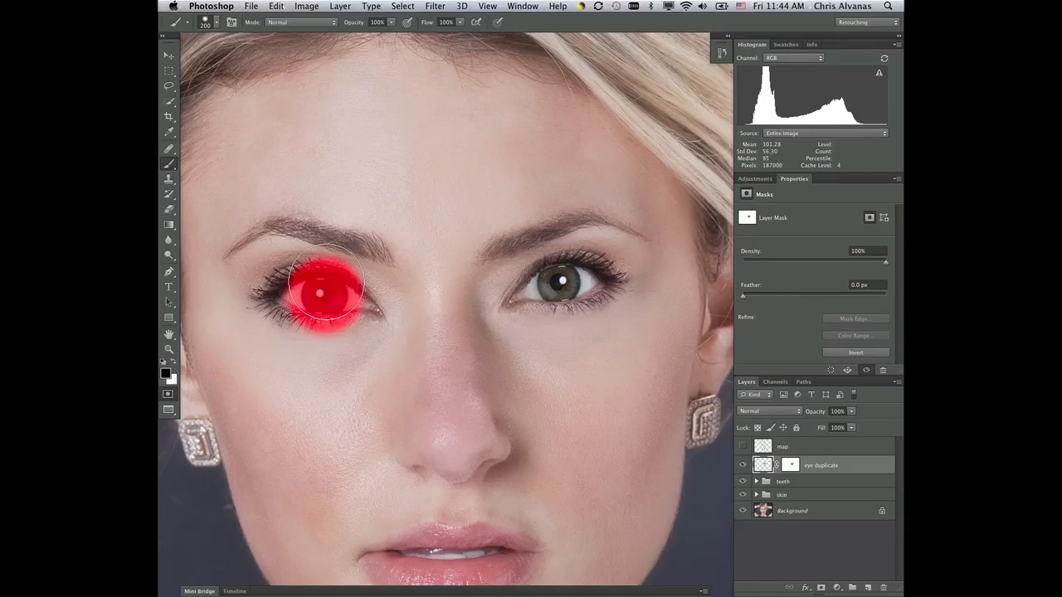
key(q)
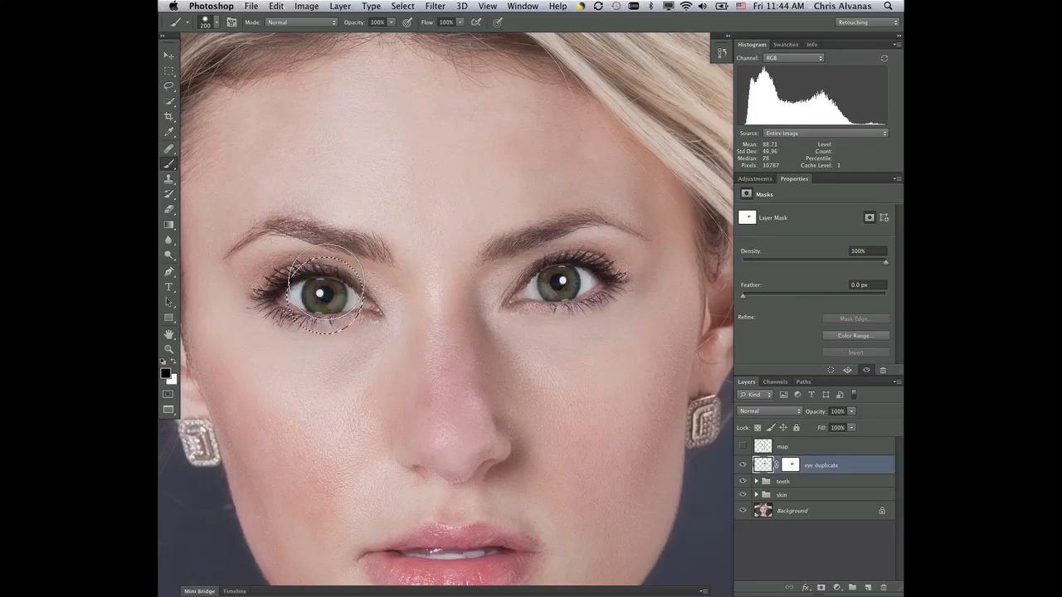
Step: Copy the selected eye with Copy Merged and paste it onto a new layer
click(276, 7)
click(308, 110)
key(ctrl+v)
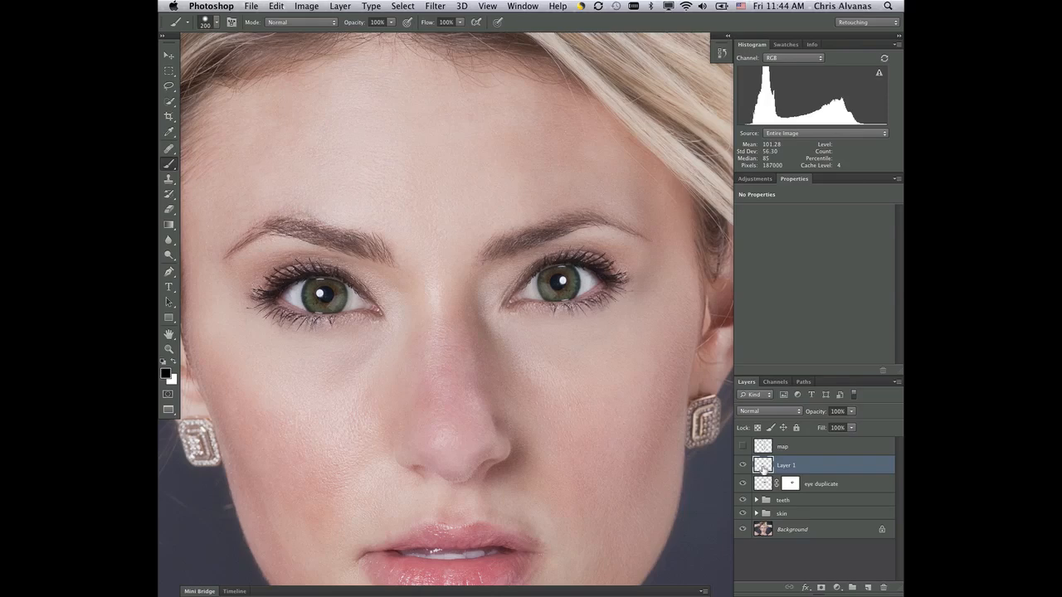
Step: Move the pasted eye across the face to just below the right-hand eye
key(v)
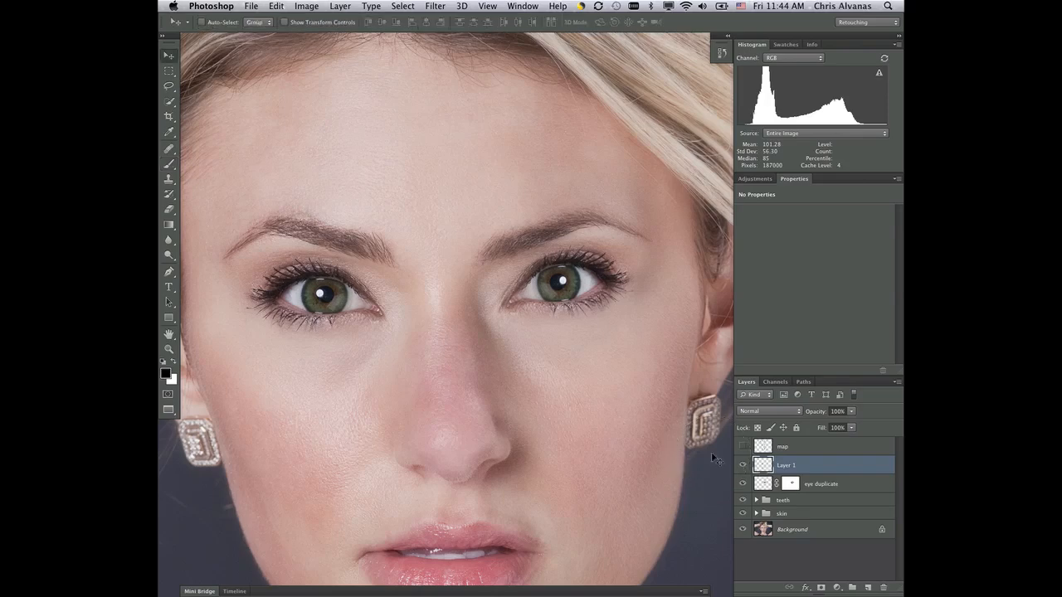
drag(350, 304, 579, 364)
click(487, 7)
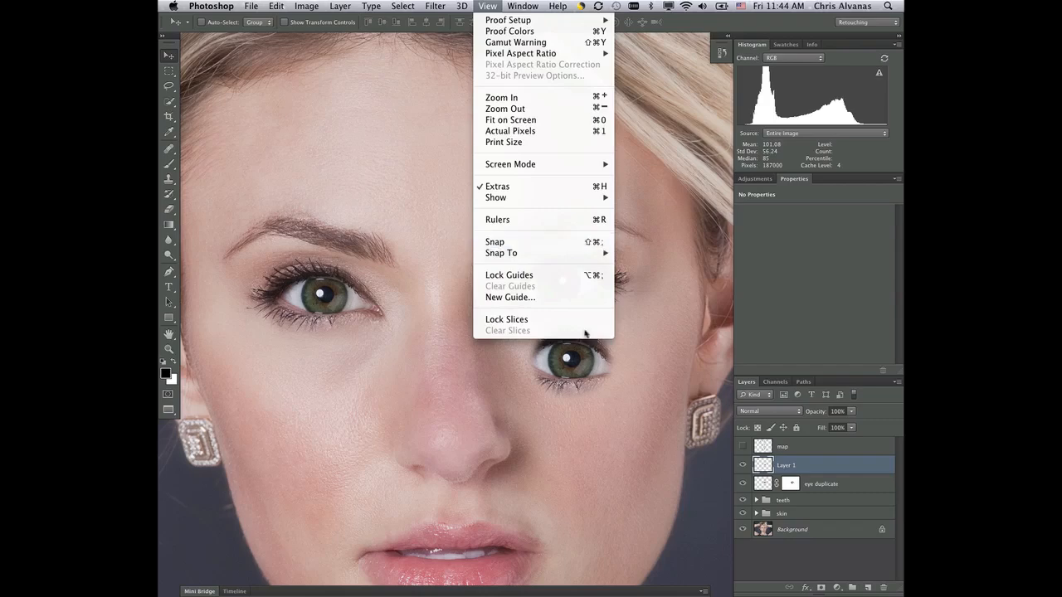
click(672, 156)
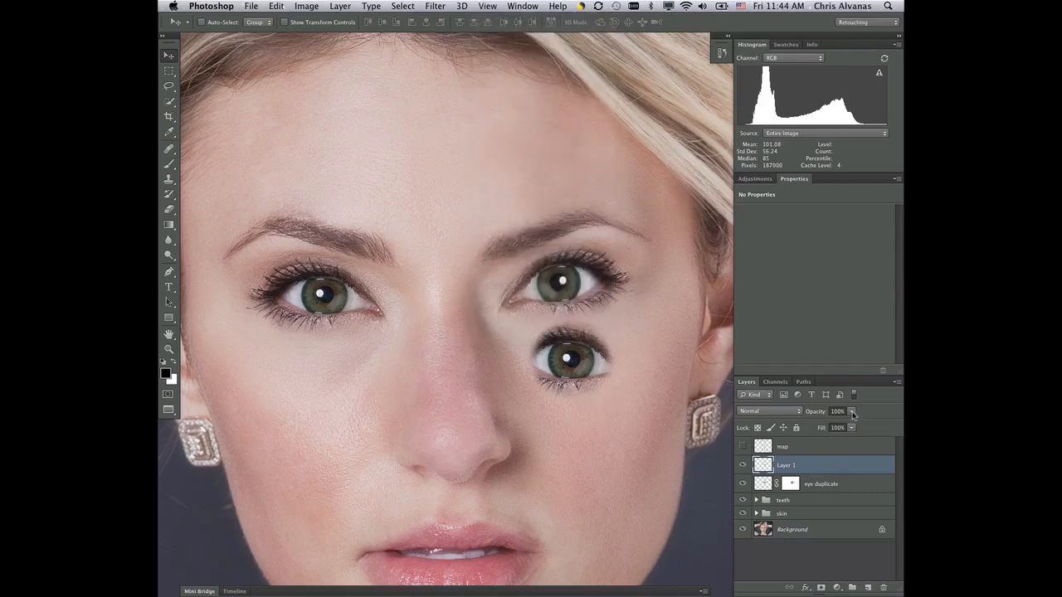
Step: Align the copied iris over the right-hand eye with Layer 1 at 57% opacity, and restore the layer to 100% opacity
drag(852, 414, 829, 423)
drag(586, 376, 576, 296)
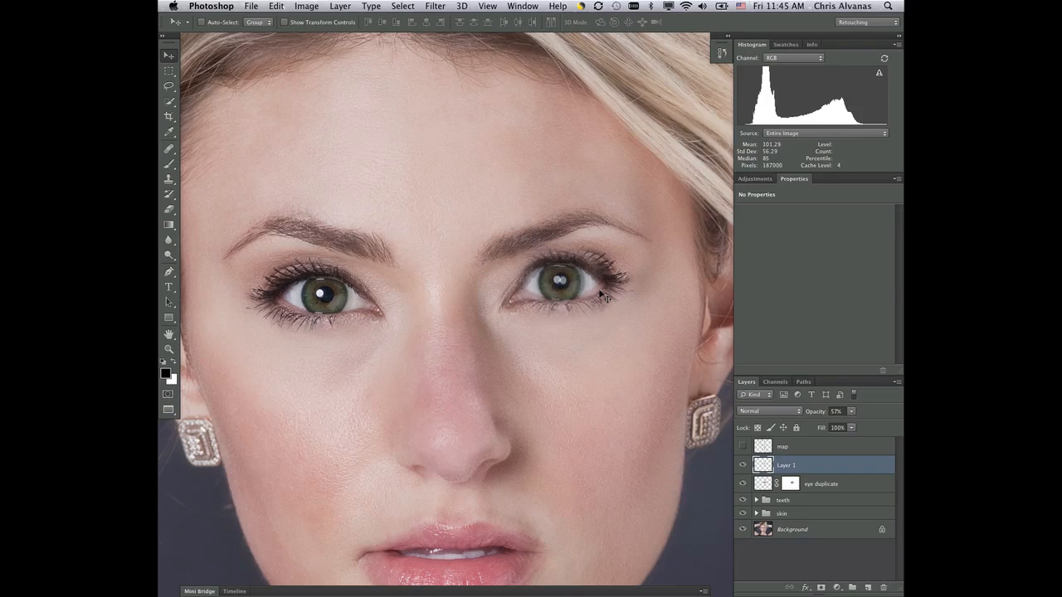
key(Left)
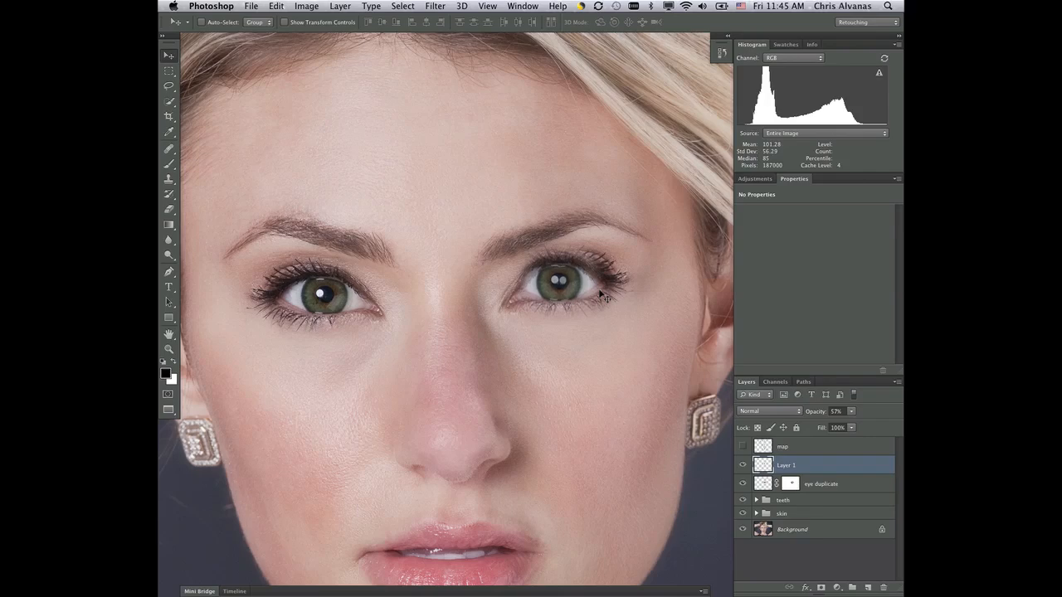
key(Left)
key(Right)
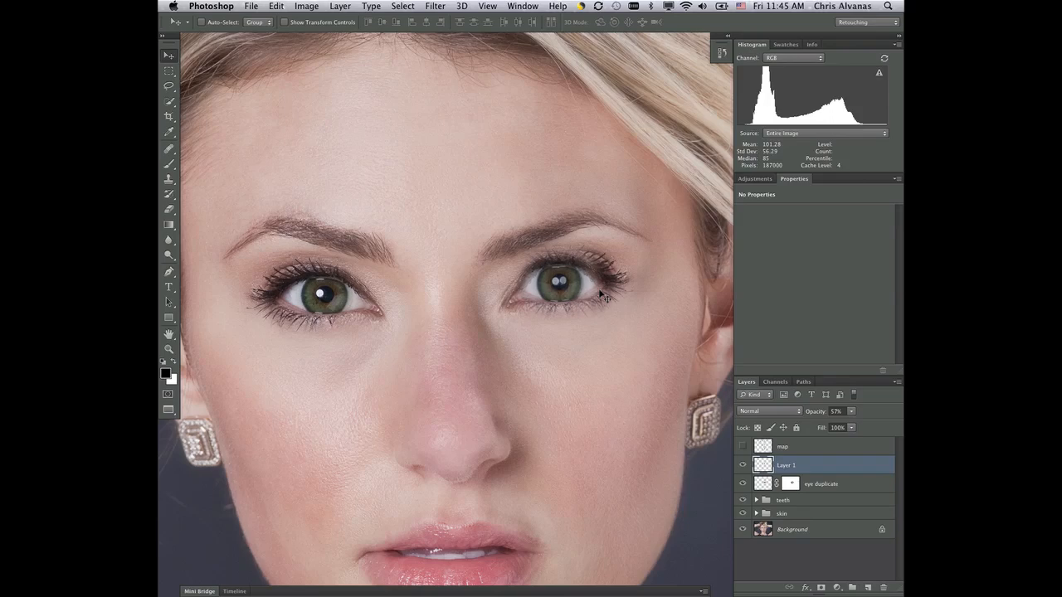
drag(853, 412, 893, 426)
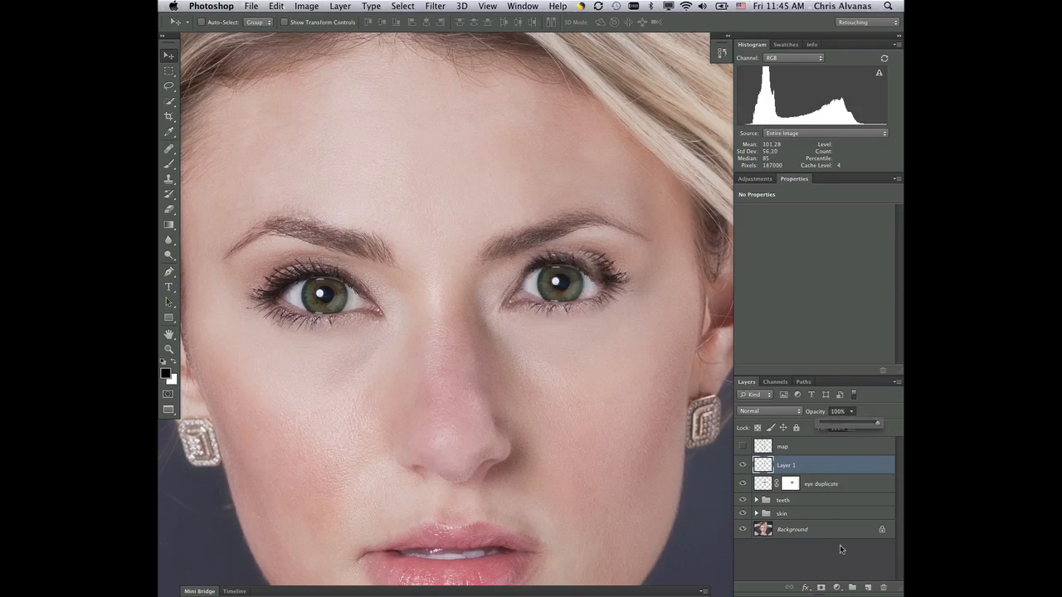
Step: Add a layer mask to Layer 1 and hide the copied lids and lashes with a 60 px black brush
click(821, 587)
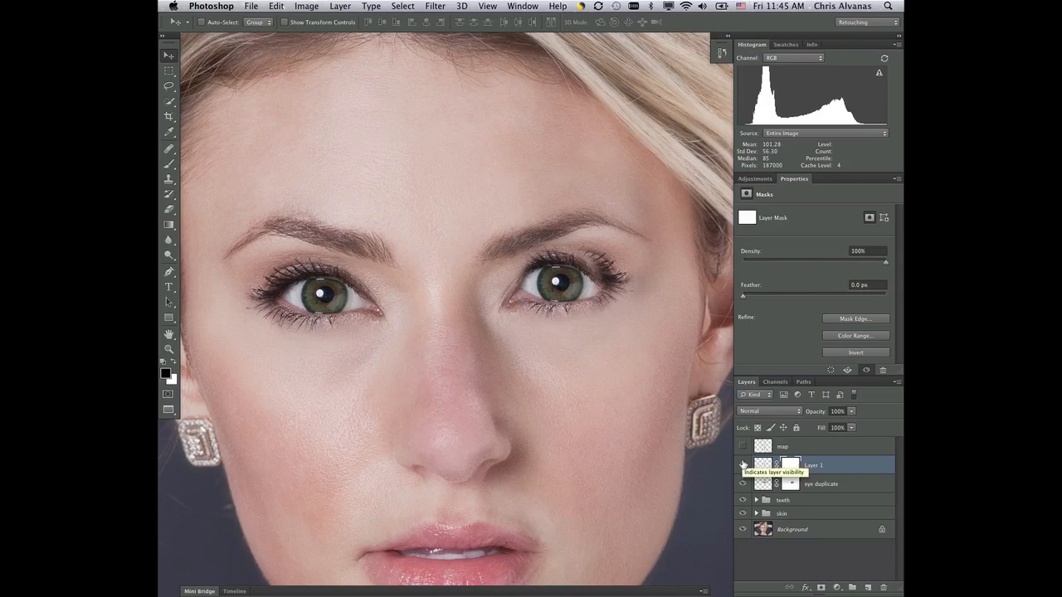
key(b)
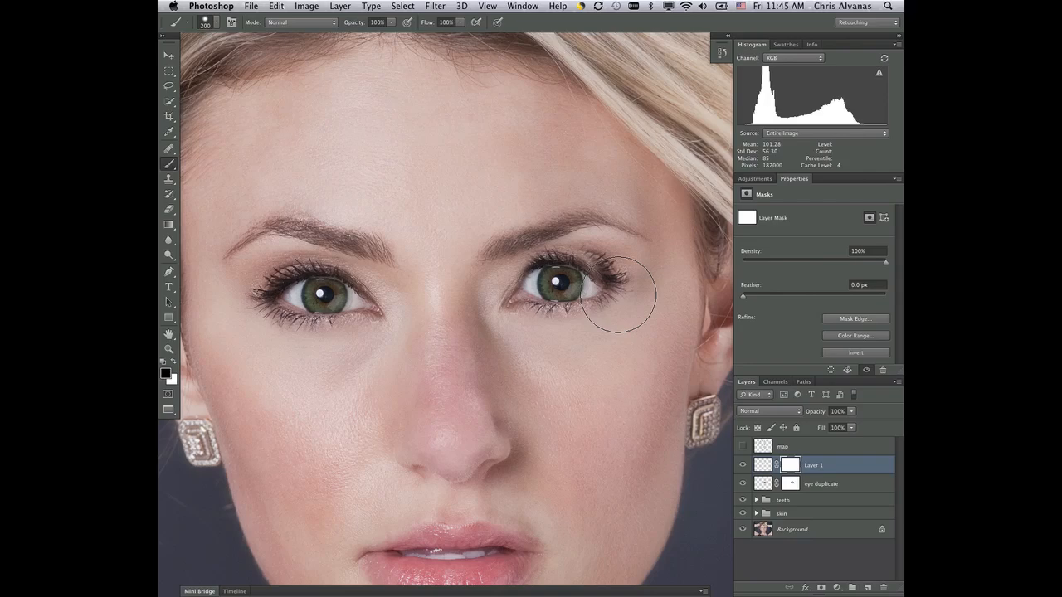
key(bracketleft)
key(bracketleft)
key(bracketleft)
key(bracketleft)
key(bracketleft)
key(bracketleft)
key(bracketleft)
key(bracketleft)
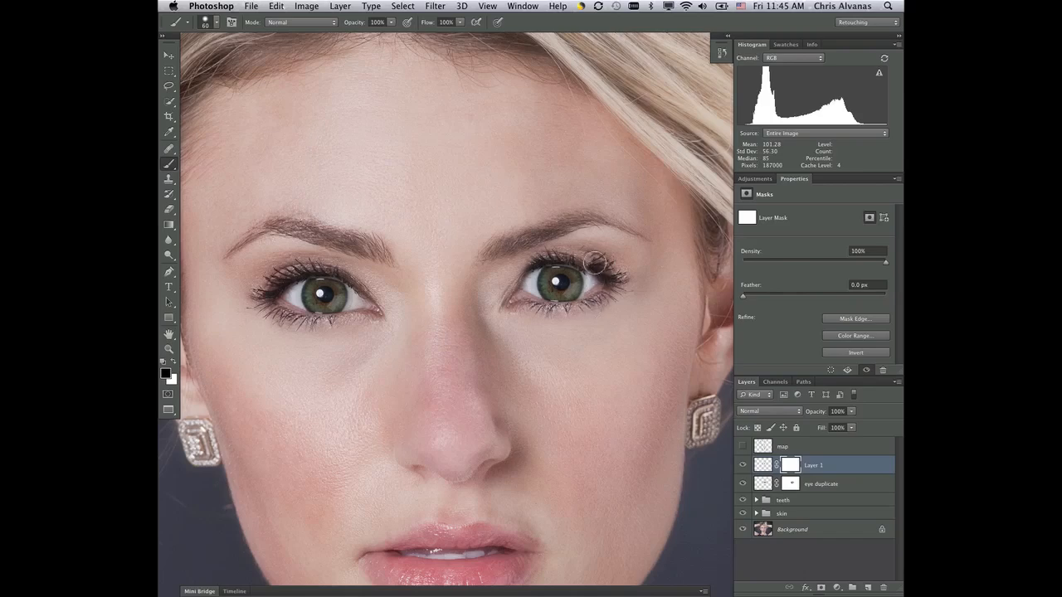
mouse_move(595, 264)
mouse_down()
mouse_move(590, 235)
mouse_move(588, 262)
mouse_move(565, 247)
mouse_up()
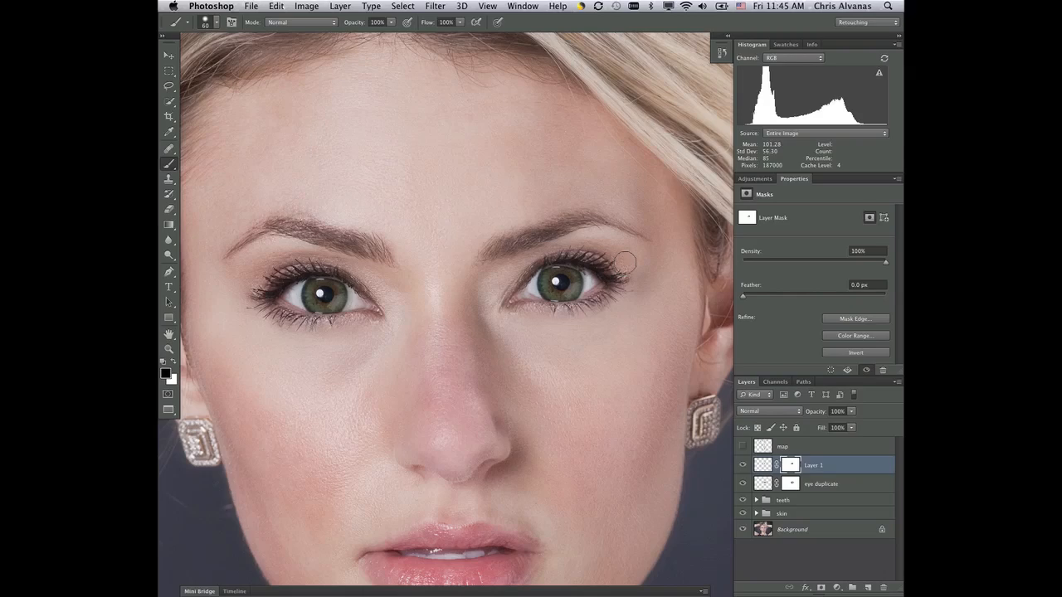
Step: Move the masked iris on Layer 1 down onto the cheek, clear of the right-hand eye
click(762, 468)
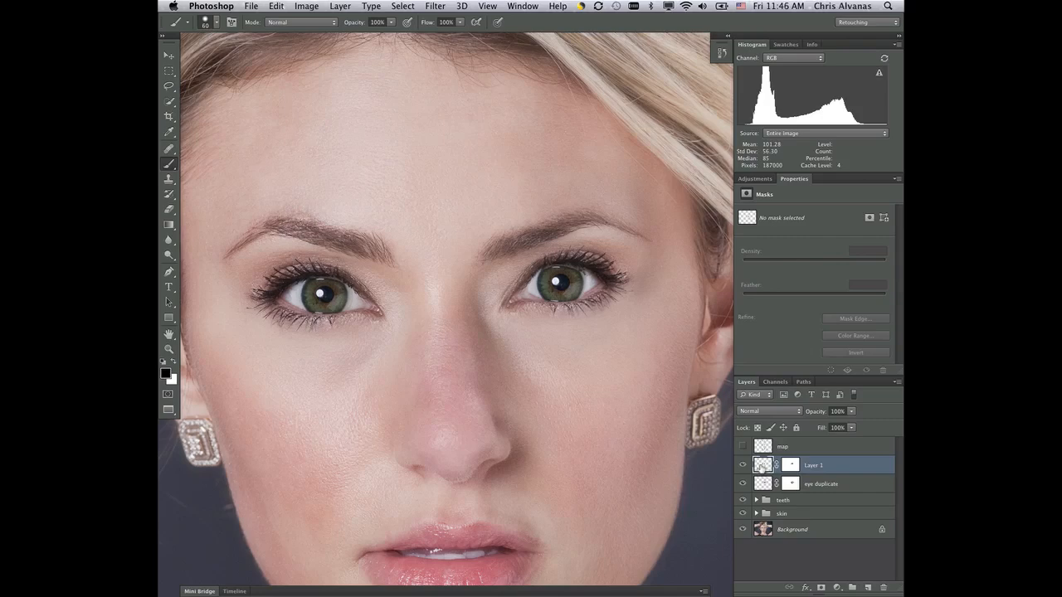
key(v)
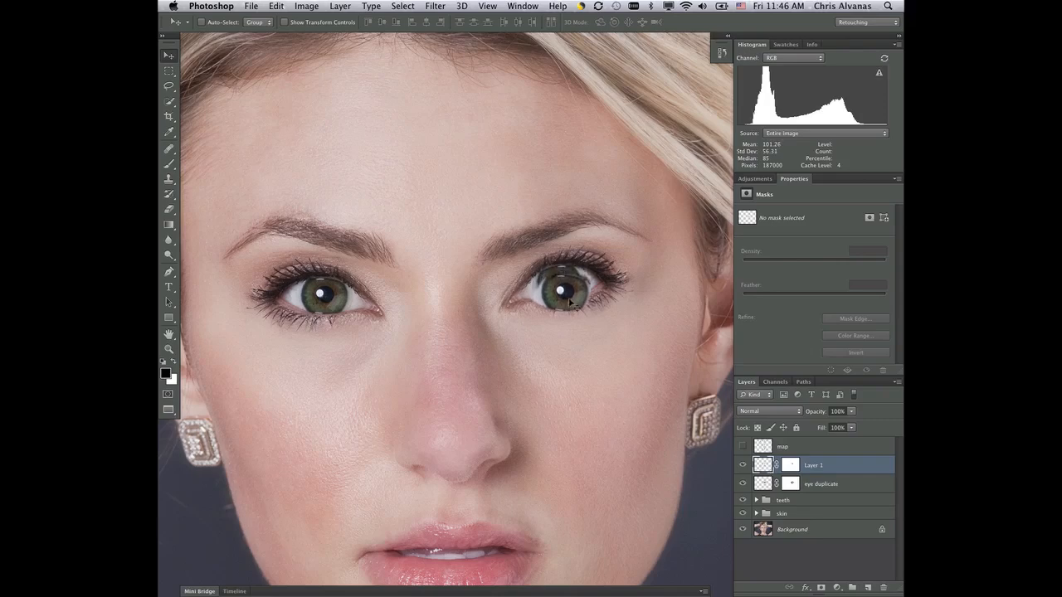
drag(568, 300, 569, 349)
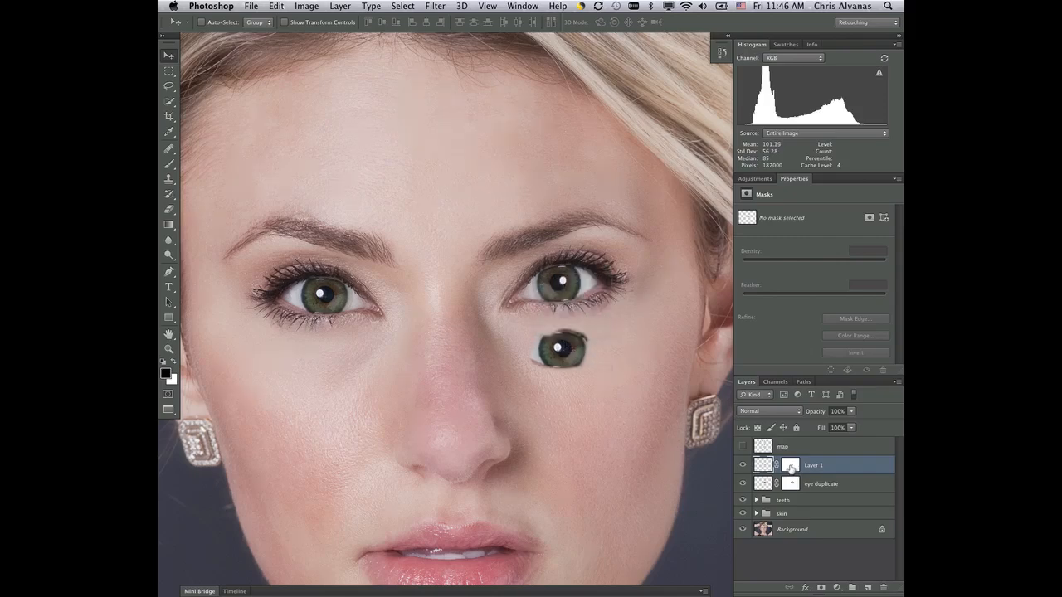
Step: Refine the iris mask with 60 px black and white brush strokes, and move the iris back over the right-hand eye
click(791, 467)
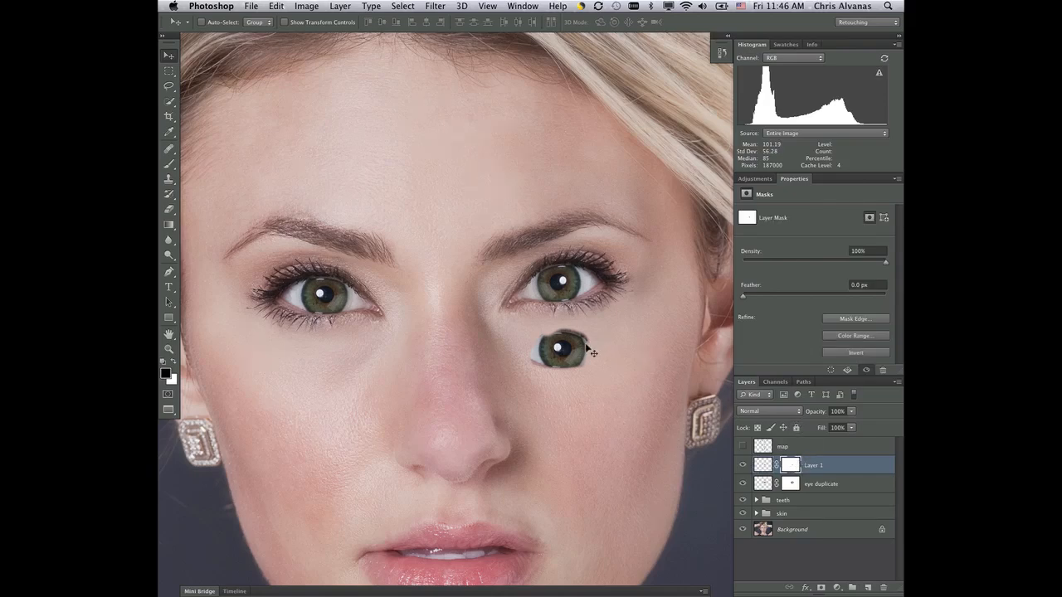
key(b)
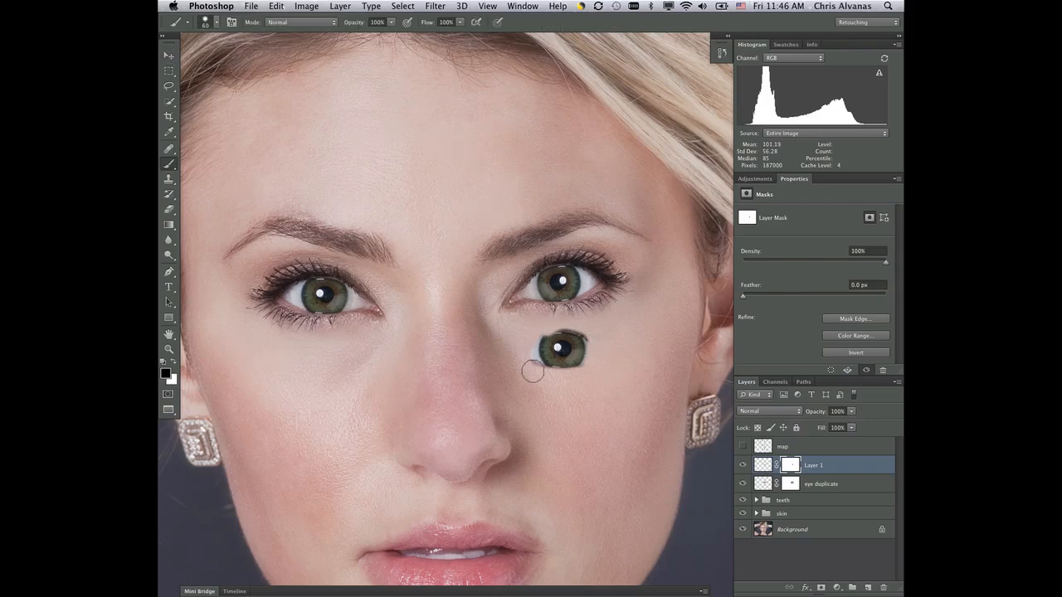
mouse_move(532, 372)
mouse_down()
mouse_move(538, 332)
mouse_move(539, 373)
mouse_move(598, 372)
mouse_move(586, 371)
mouse_move(592, 331)
mouse_move(548, 327)
mouse_move(590, 329)
mouse_move(583, 373)
mouse_move(539, 362)
mouse_up()
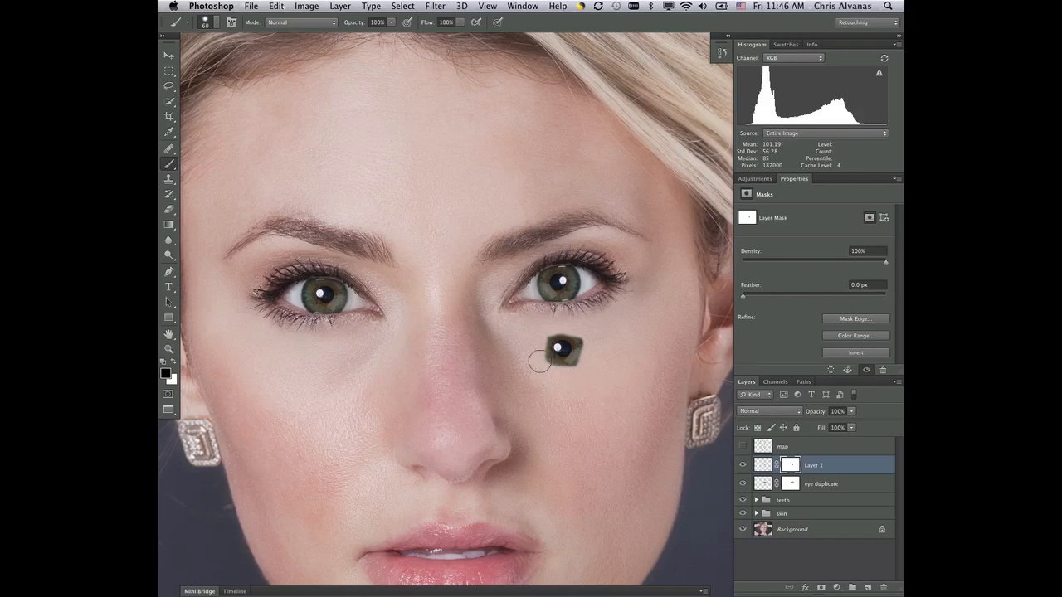
key(x)
mouse_move(539, 362)
mouse_down()
mouse_move(568, 349)
mouse_move(550, 338)
mouse_move(559, 351)
mouse_move(563, 335)
mouse_up()
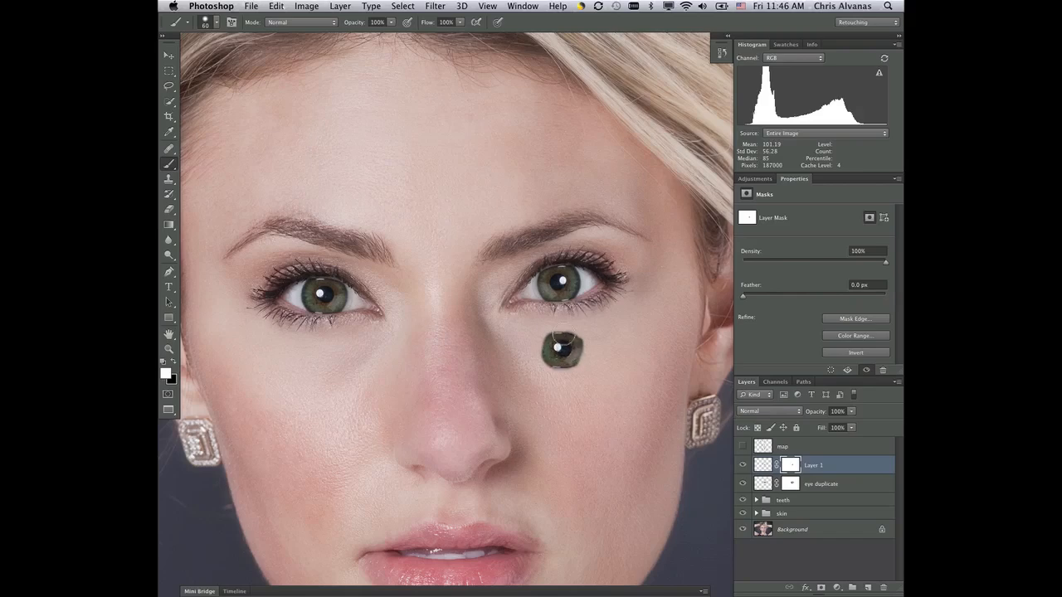
key(v)
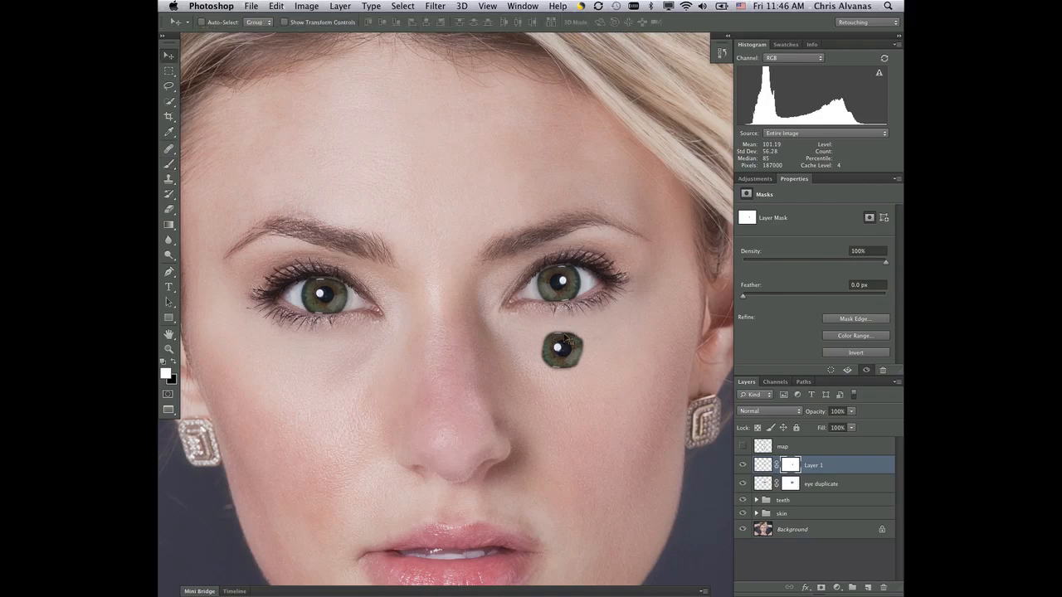
drag(564, 353, 567, 290)
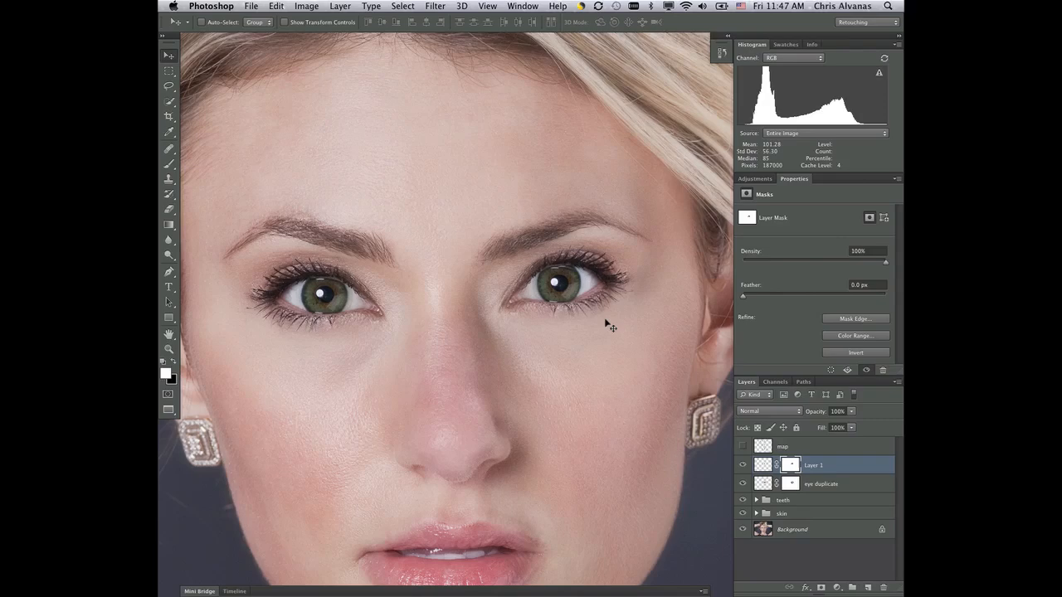
Step: Create a new layer above Layer 1 and name it "rt iris"
click(762, 465)
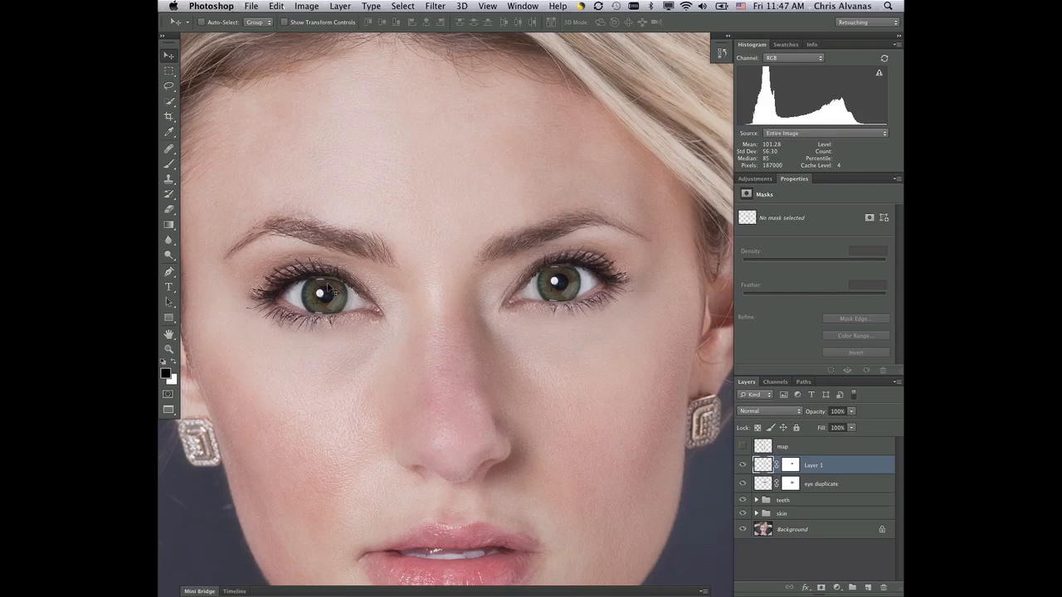
click(868, 587)
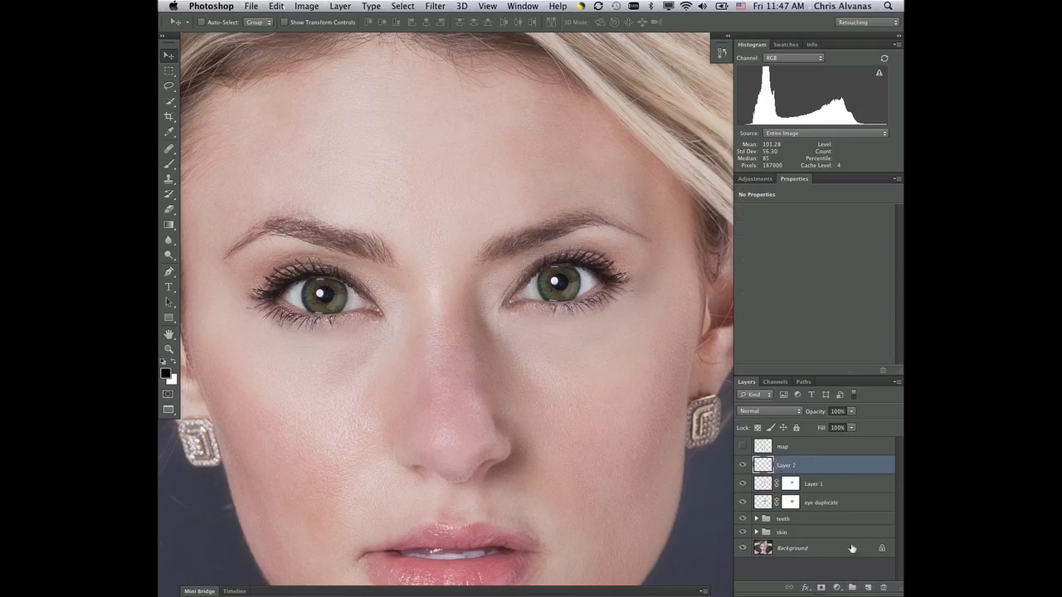
double_click(788, 466)
text(e)
key(Return)
Step: Rename Layer 1 to "new iris"
double_click(814, 485)
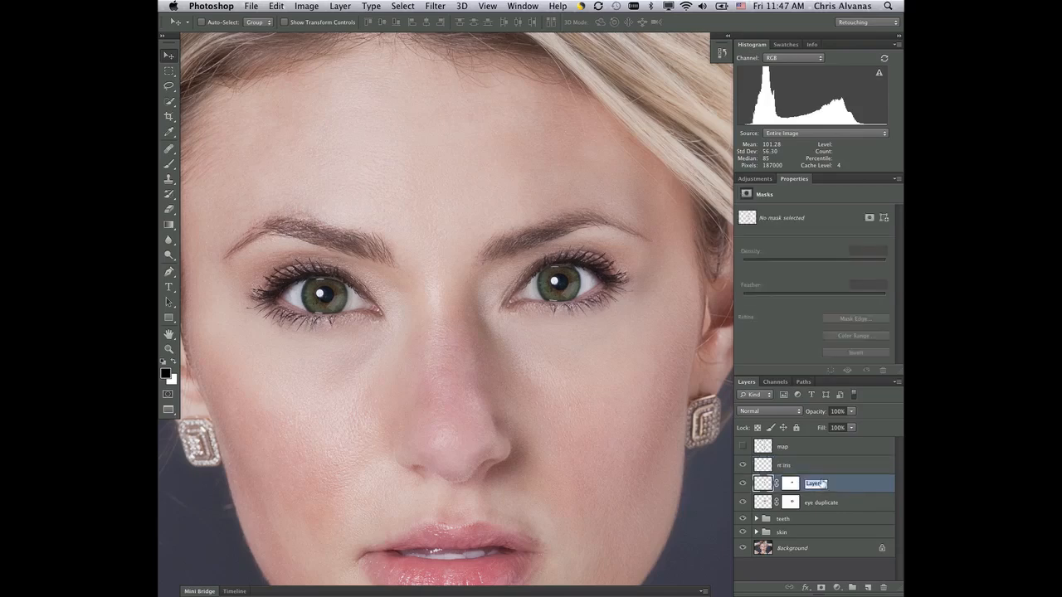
text(l)
key(Return)
Step: Clone iris texture over the thin rim highlights of the left-hand eye with the Clone Stamp at 25% opacity
key(z)
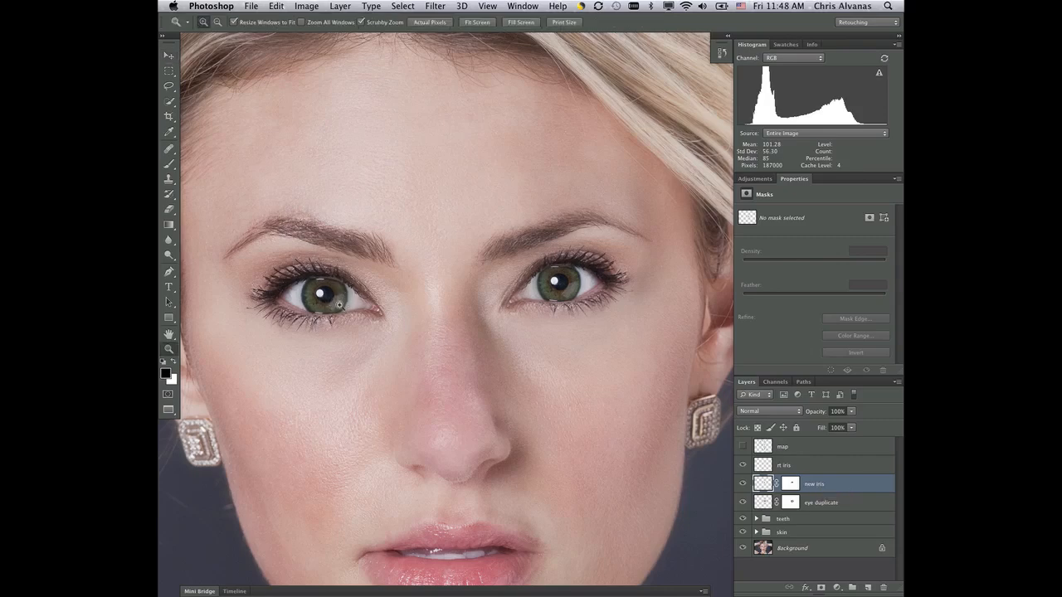
click(339, 304)
click(340, 303)
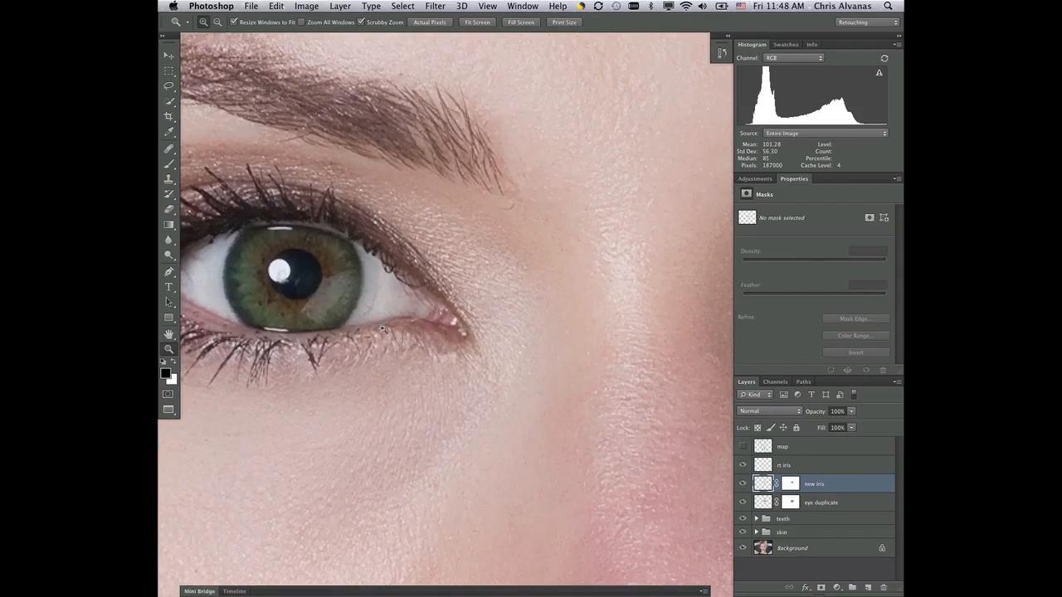
drag(369, 348, 486, 349)
key(s)
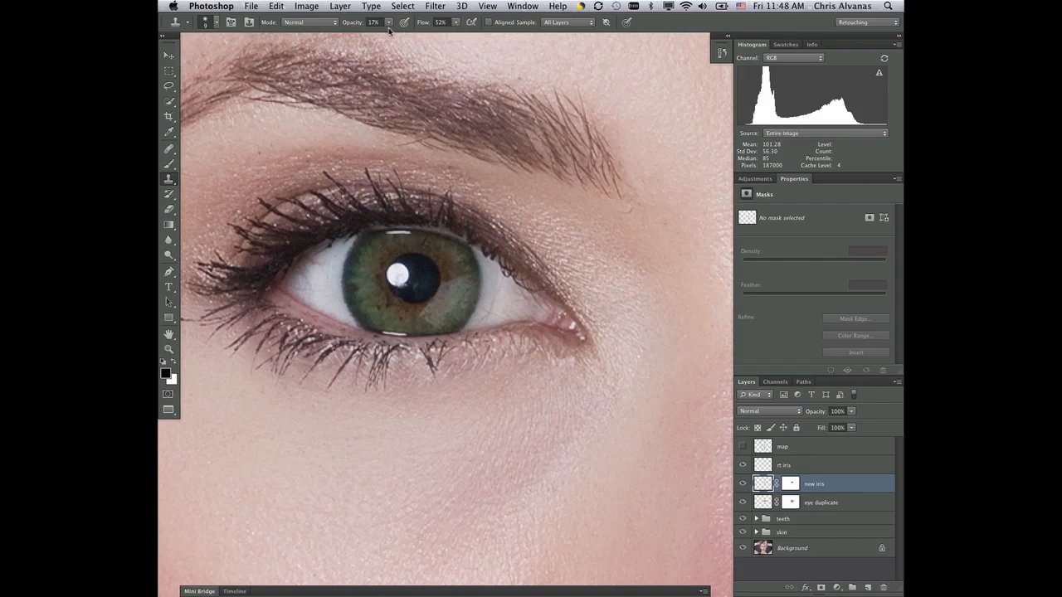
drag(389, 22, 393, 33)
drag(398, 242, 386, 236)
Step: Clone iris texture over the highlight along the upper rim of the right-hand iris
key(space)
drag(436, 351, 504, 347)
drag(238, 365, 345, 360)
drag(494, 340, 259, 360)
drag(569, 362, 307, 372)
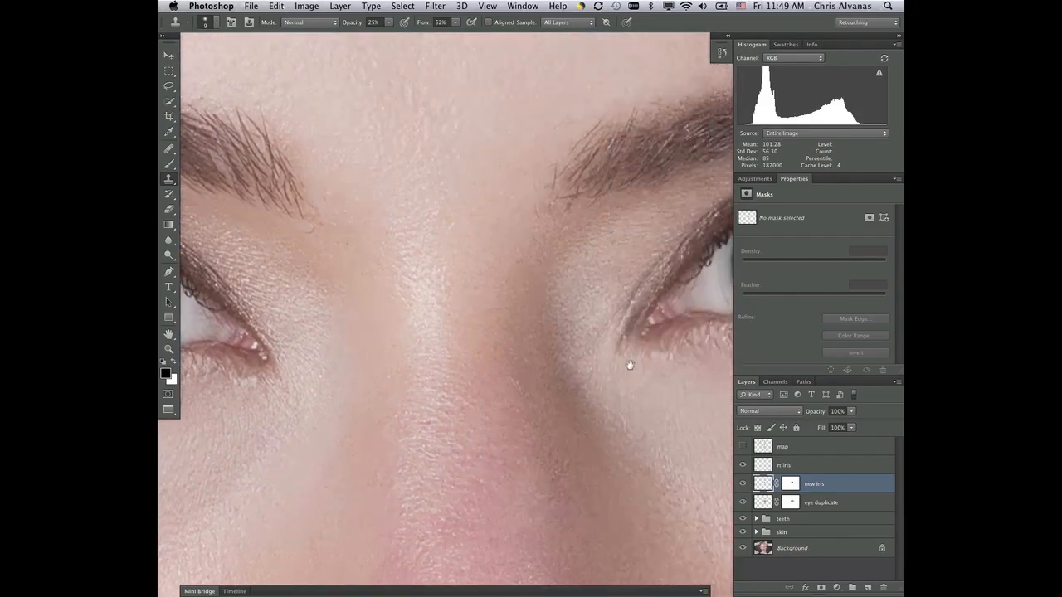
drag(629, 365, 332, 384)
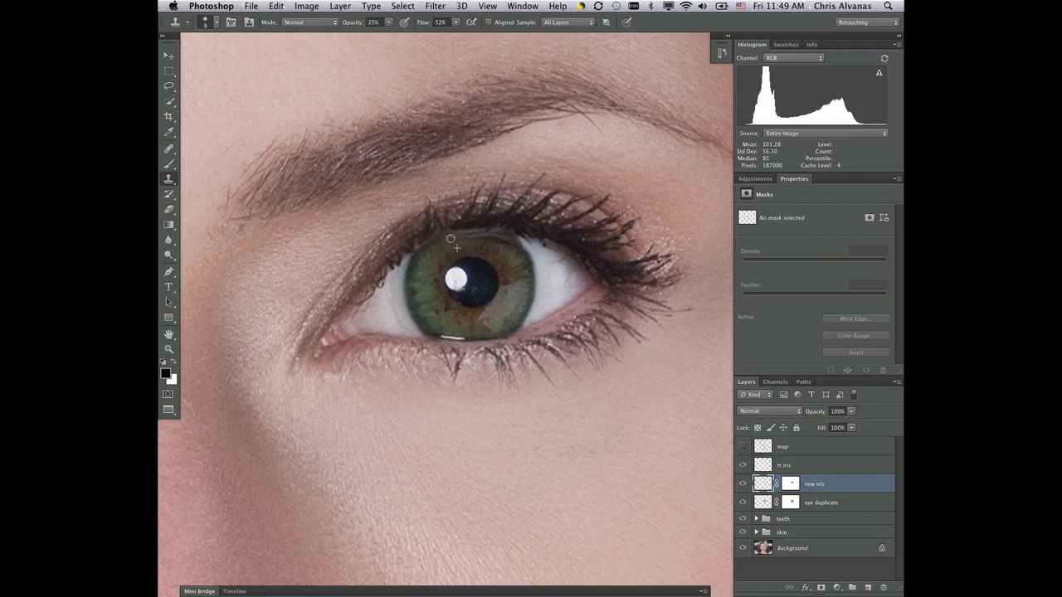
drag(488, 244, 489, 239)
click(493, 240)
mouse_move(486, 236)
mouse_down()
mouse_move(475, 235)
mouse_move(487, 236)
mouse_up()
alt+click(511, 233)
click(513, 225)
Step: Clone out the highlight on the right-hand iris's lower rim and blend its upper edge with freshly sampled texture
alt+click(453, 331)
mouse_move(457, 337)
mouse_down()
mouse_move(443, 338)
mouse_move(467, 339)
mouse_move(443, 336)
mouse_up()
alt+click(457, 333)
alt+click(442, 332)
alt+click(489, 248)
alt+click(481, 247)
mouse_move(488, 239)
mouse_down()
mouse_move(514, 229)
mouse_move(476, 235)
mouse_up()
alt+click(475, 250)
alt+click(515, 244)
click(508, 236)
alt+click(489, 245)
alt+click(482, 243)
drag(452, 340, 494, 339)
Step: Set the Clone Stamp opacity to 55% and clean up the right-hand pupil below its catchlight
drag(389, 22, 406, 32)
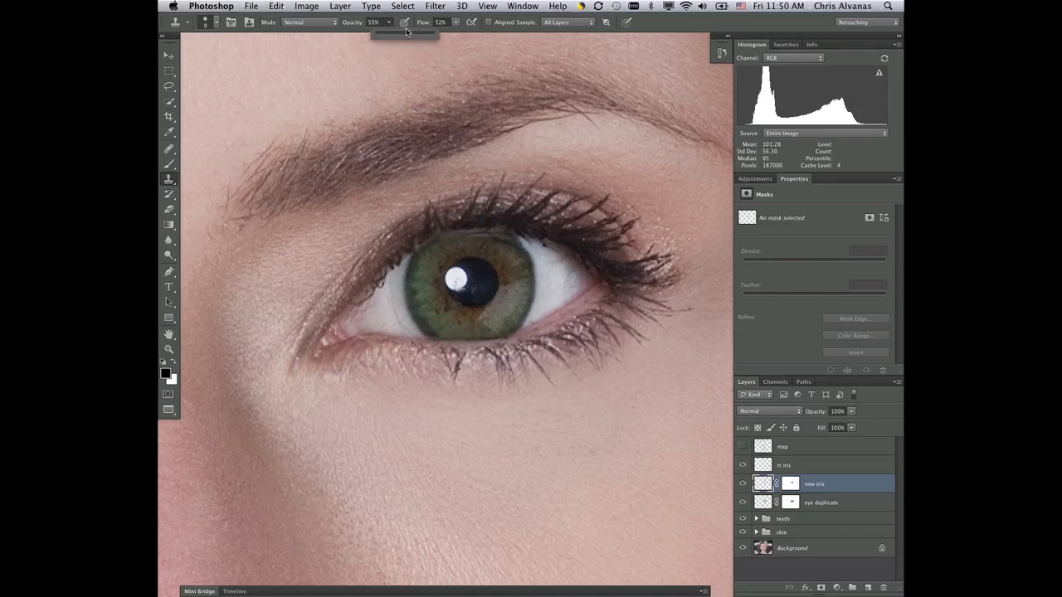
click(481, 277)
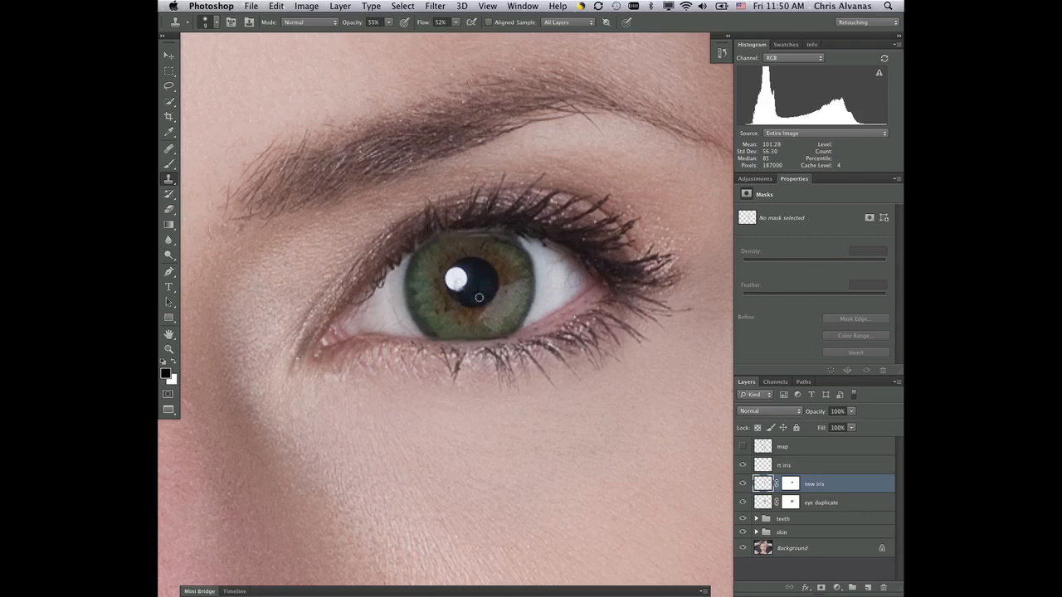
drag(459, 299, 462, 302)
Step: Clone dark pupil texture around the catchlight in the left-hand eye to clean up the pupil's edge
drag(388, 412, 586, 403)
drag(496, 406, 543, 374)
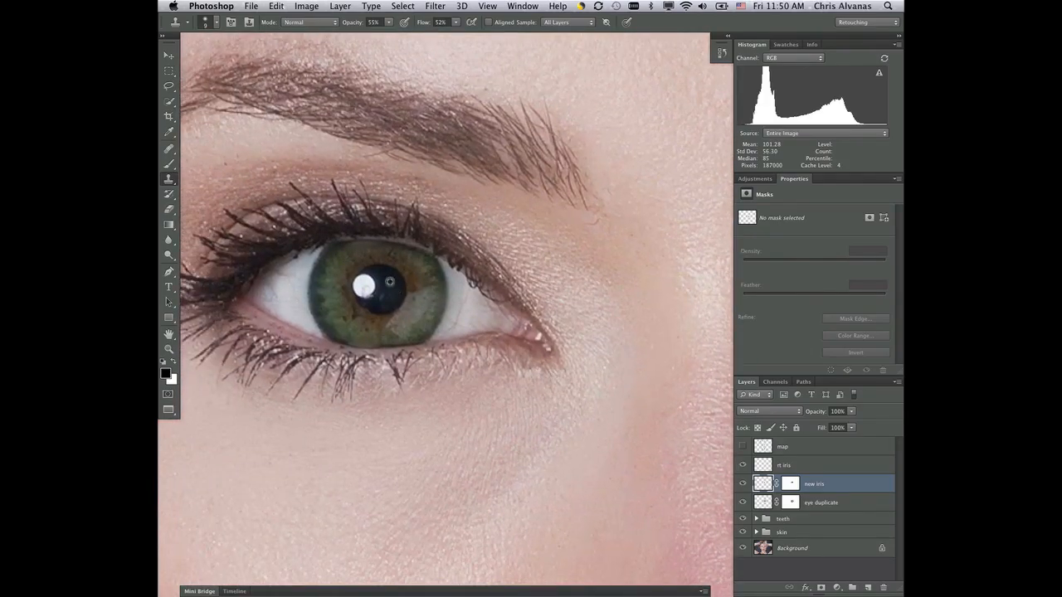
alt+click(387, 286)
drag(379, 305, 382, 296)
drag(376, 313, 381, 311)
mouse_move(376, 314)
mouse_down()
mouse_move(392, 303)
mouse_move(371, 297)
mouse_up()
mouse_move(370, 290)
mouse_down()
mouse_move(364, 301)
mouse_move(374, 306)
mouse_up()
alt+click(381, 296)
Step: Move the "new iris" layer below the "eye duplicate" layer
key(super+bracketleft)
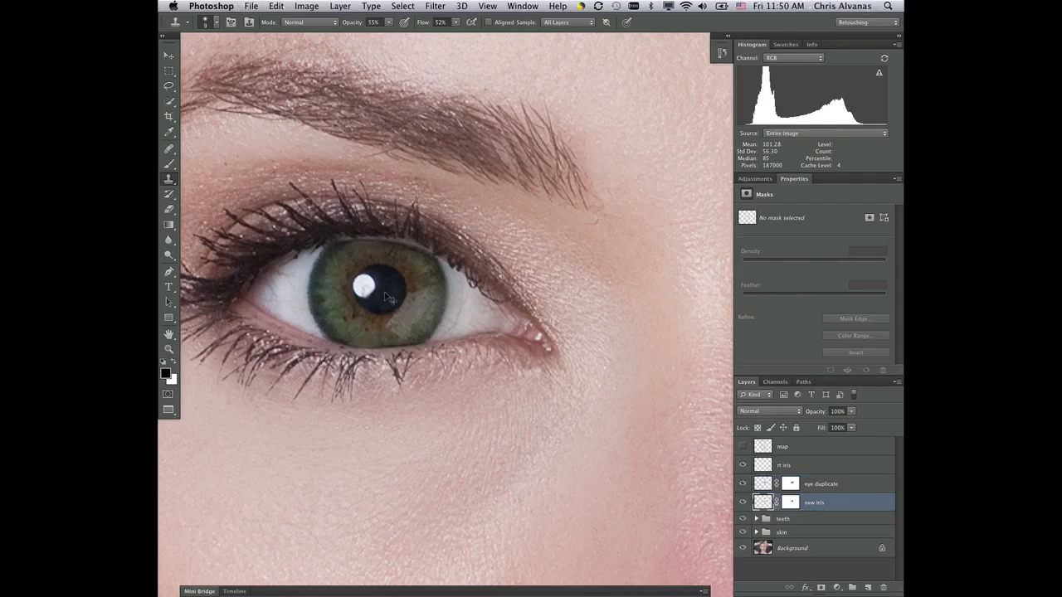
key(super+minus)
key(super+minus)
key(super+minus)
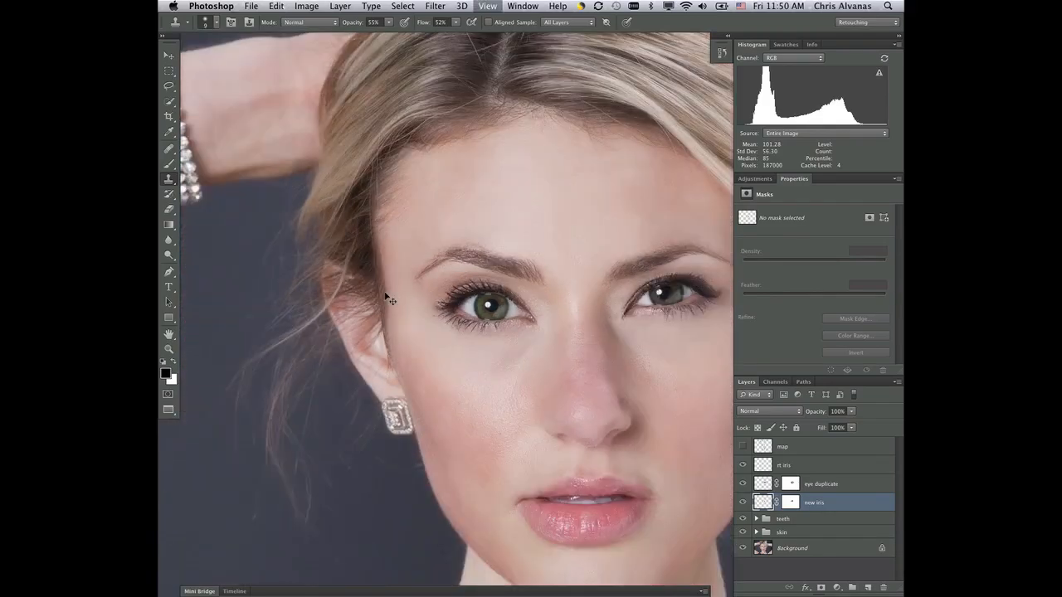